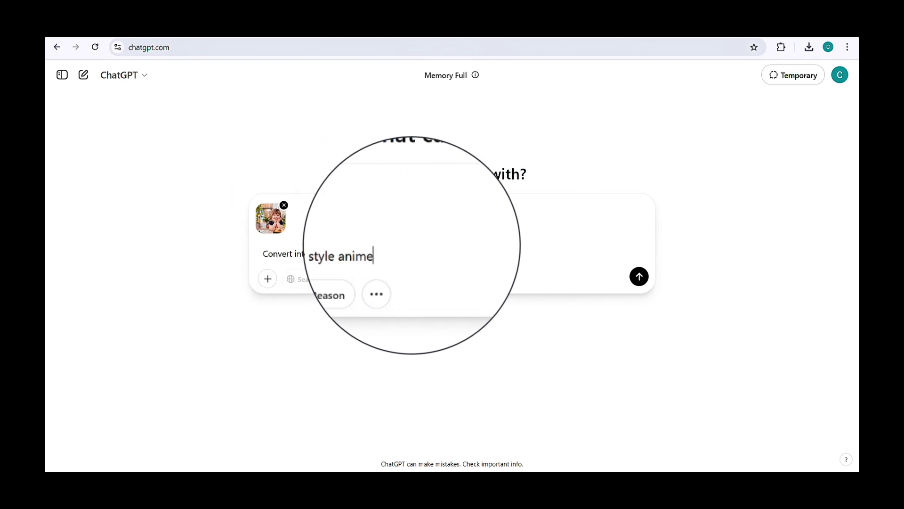
Send the girl's photo with the prompt 'Convert into a Ghibly-style anime picture.'
{"action": "left_click", "coordinate": [639, 279]}
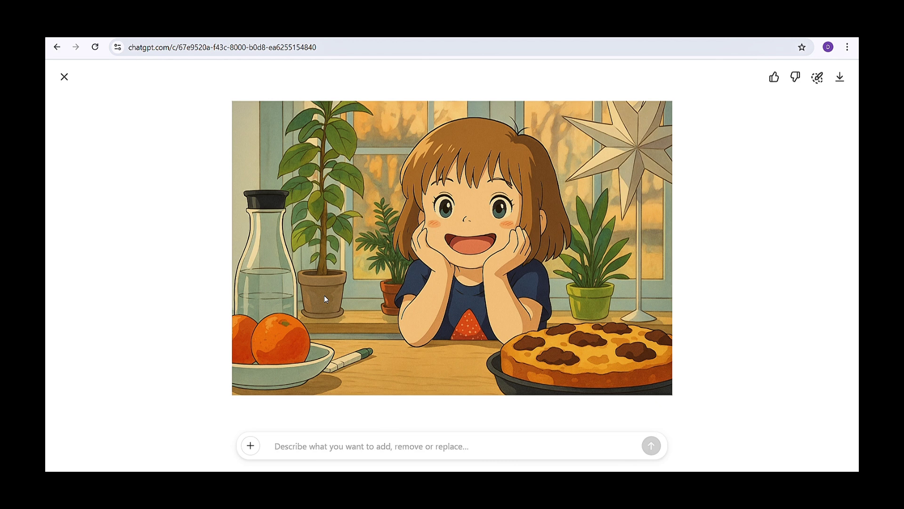
Upload the dog photo from the computer and send it for anime conversion
{"action": "left_click", "coordinate": [64, 76]}
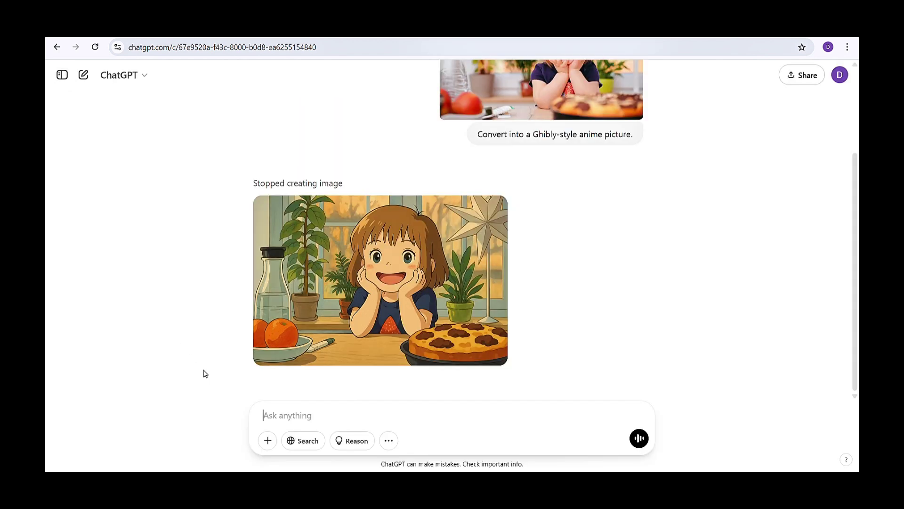
{"action": "left_click", "coordinate": [269, 440]}
{"action": "left_click", "coordinate": [302, 452]}
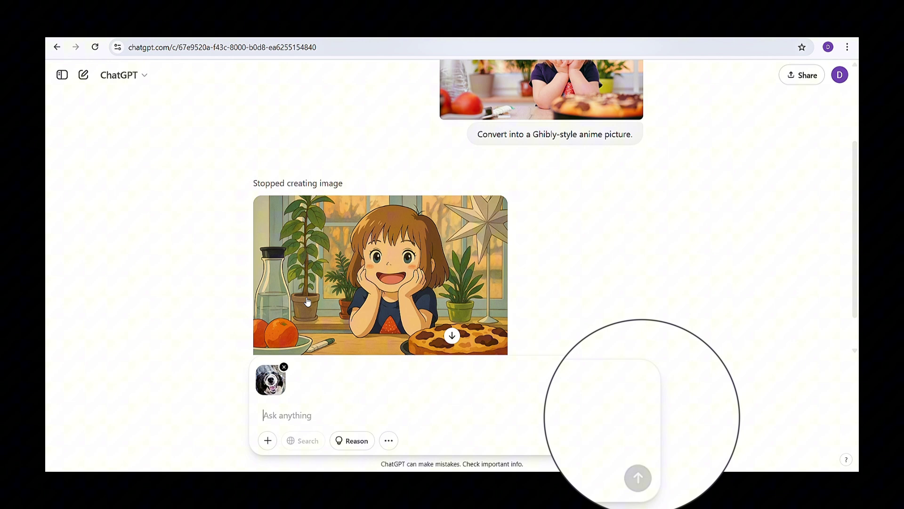
{"action": "left_click", "coordinate": [641, 439]}
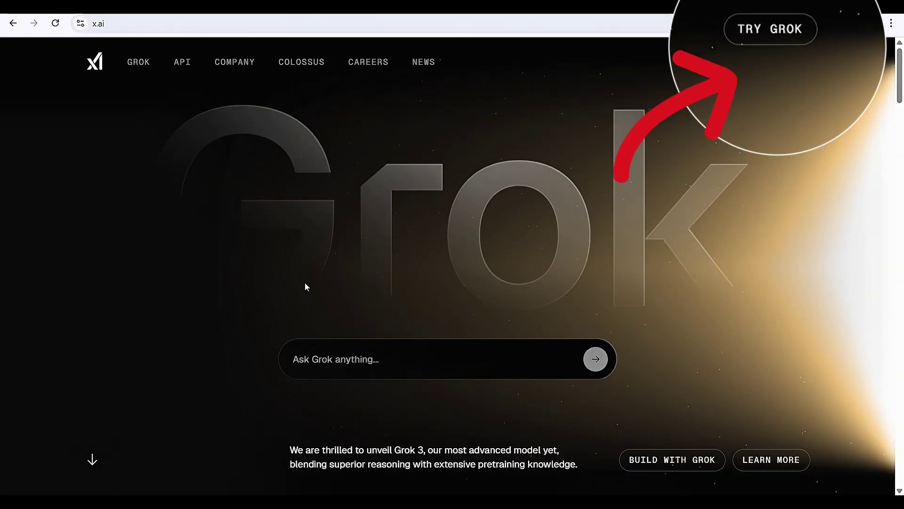
Open Grok and send Grok 1.jpg with the Ghibly-style anime prompt
{"action": "left_click", "coordinate": [775, 43]}
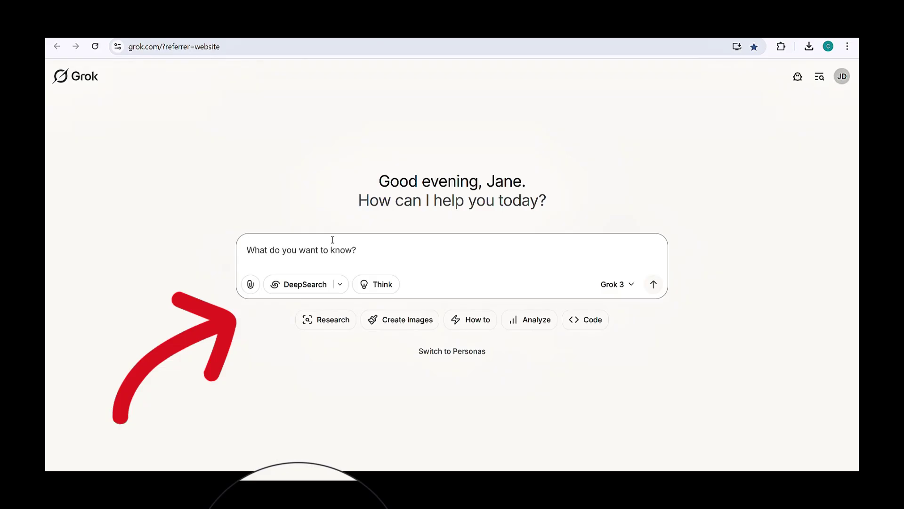
{"action": "left_click", "coordinate": [250, 284]}
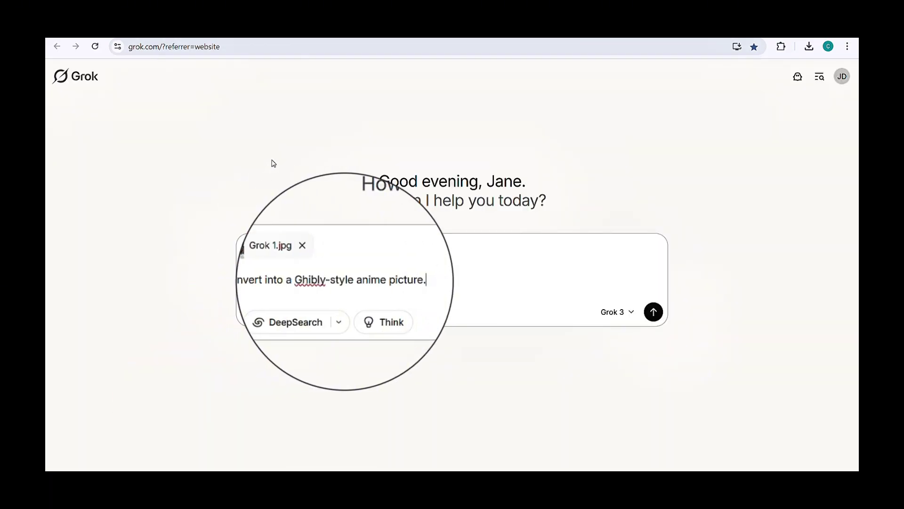
{"action": "left_click", "coordinate": [655, 322]}
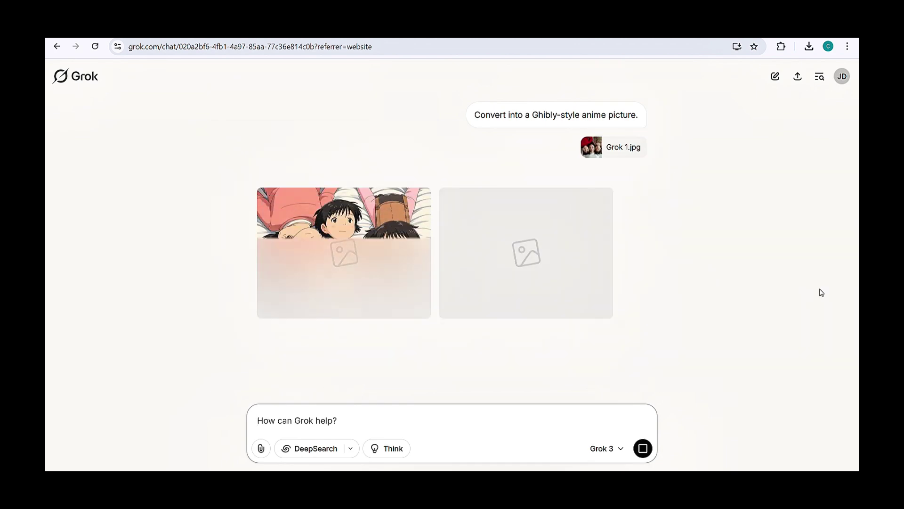
View the anime picture of the three children full size, then attach Grok 2.jpg
{"action": "left_click", "coordinate": [451, 265]}
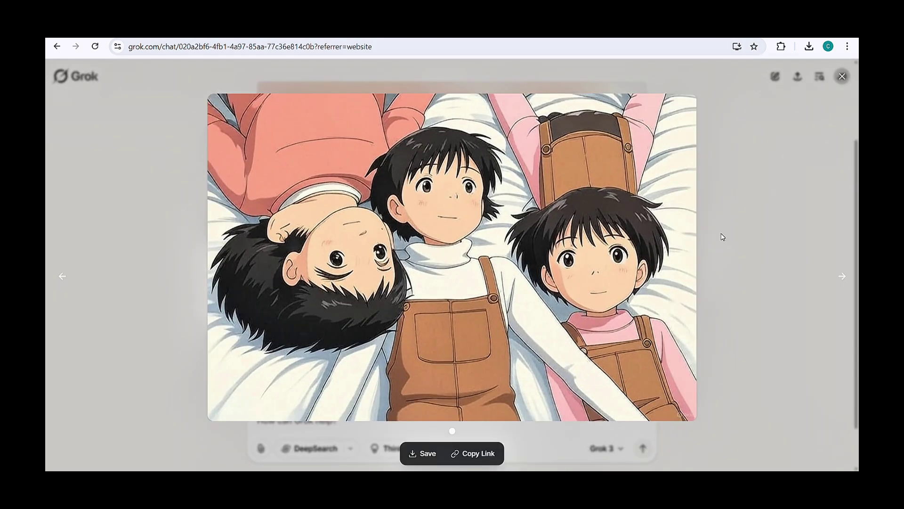
{"action": "left_click", "coordinate": [723, 237]}
{"action": "left_click", "coordinate": [260, 448]}
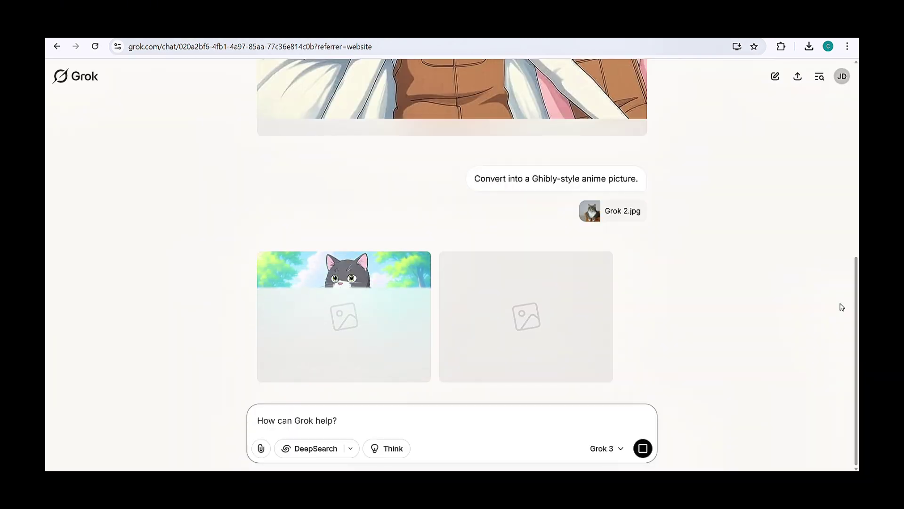
Open the finished anime cat in the wicker basket at full size
{"action": "left_click", "coordinate": [541, 315]}
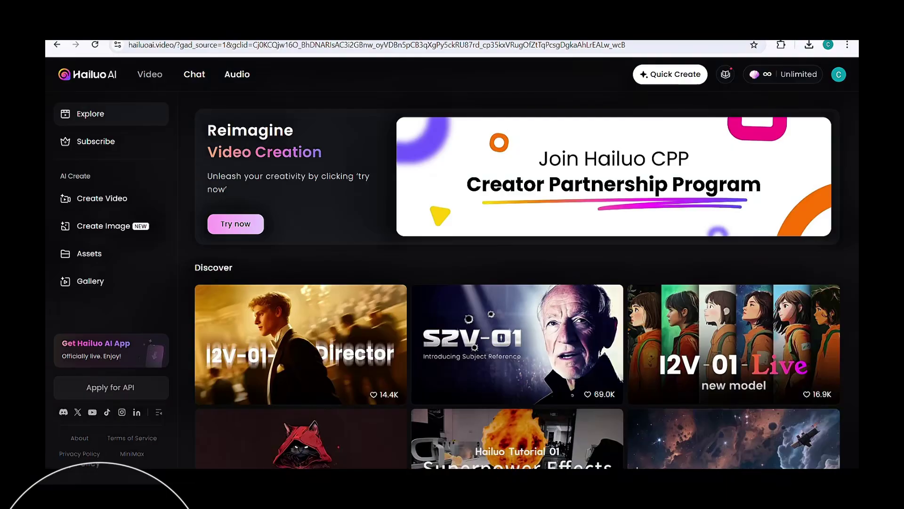
Generate a 6-second Image to Video clip of the anime girl with prompt 'Make a Movable'
{"action": "left_click", "coordinate": [89, 189]}
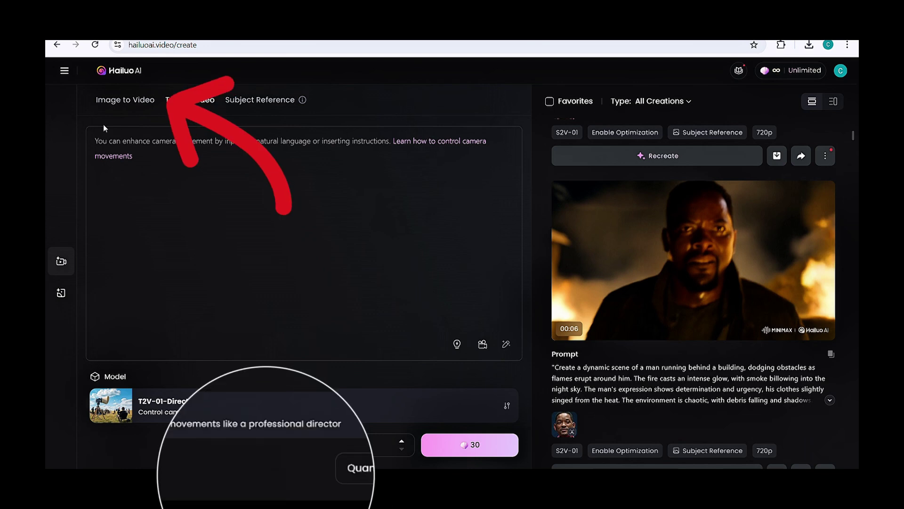
{"action": "left_click", "coordinate": [118, 99]}
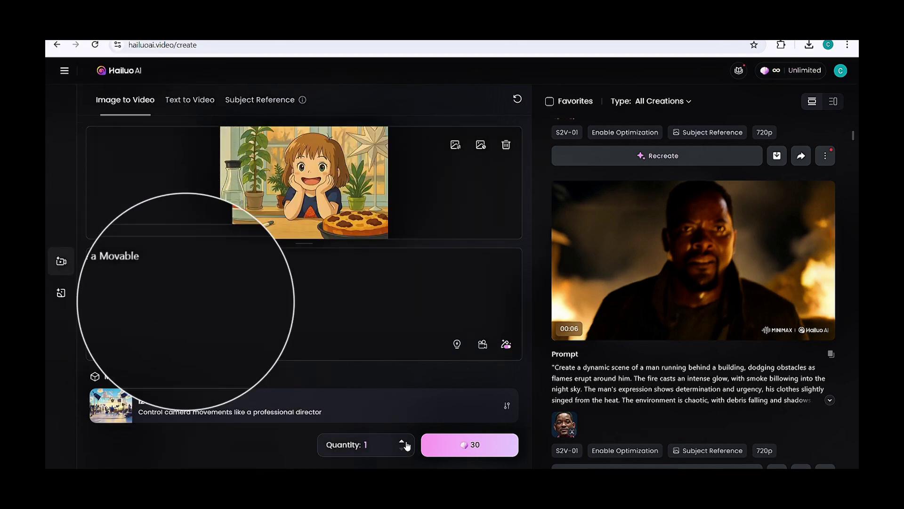
{"action": "left_click", "coordinate": [477, 445]}
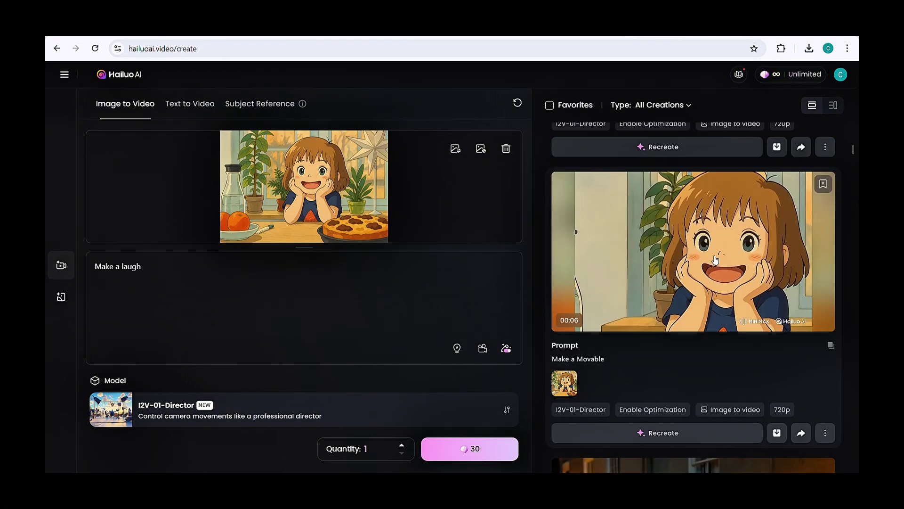
{"action": "left_click", "coordinate": [711, 255]}
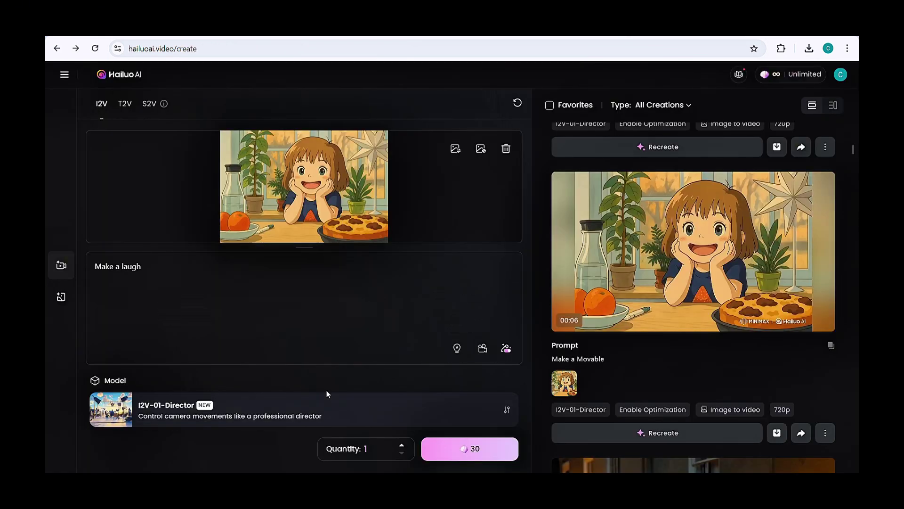
Apply the Right circling cinematic camera movement to the 'Make a laugh' prompt
{"action": "left_click", "coordinate": [482, 361]}
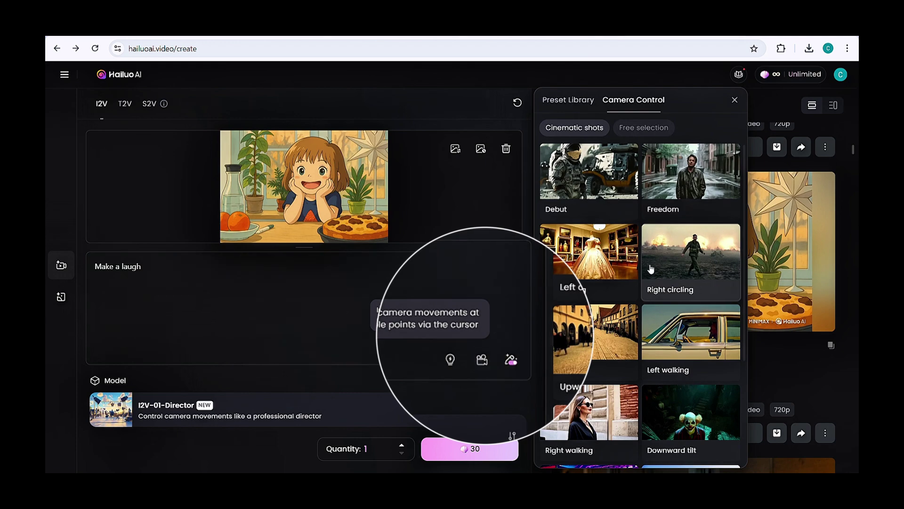
{"action": "scroll", "coordinate": [652, 267], "scroll_direction": "down", "scroll_amount": 3}
{"action": "scroll", "coordinate": [657, 265], "scroll_direction": "up", "scroll_amount": 3}
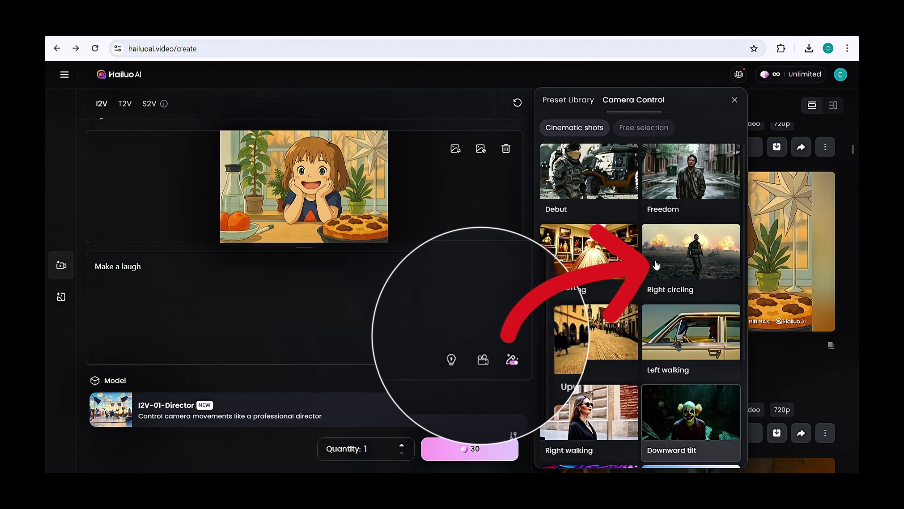
{"action": "left_click", "coordinate": [679, 257]}
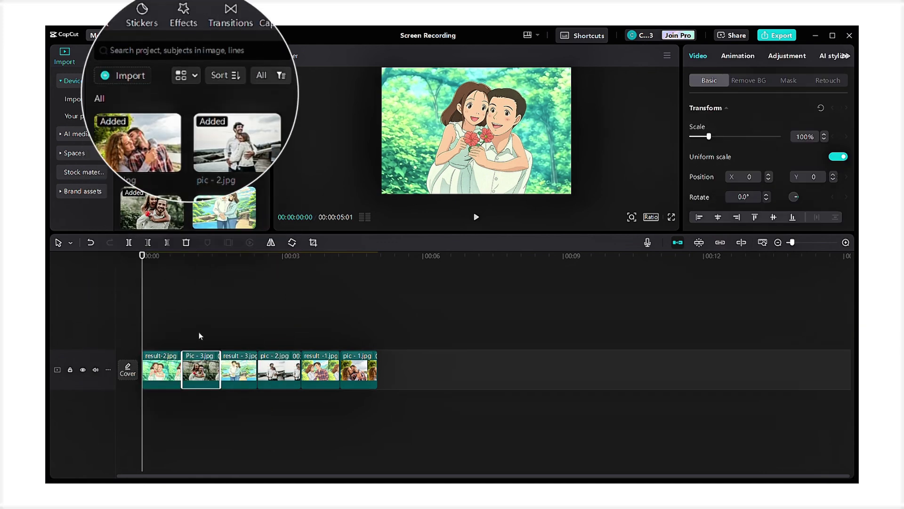
Apply the Scan body effect to the original photo clips between the anime images
{"action": "left_click", "coordinate": [185, 55]}
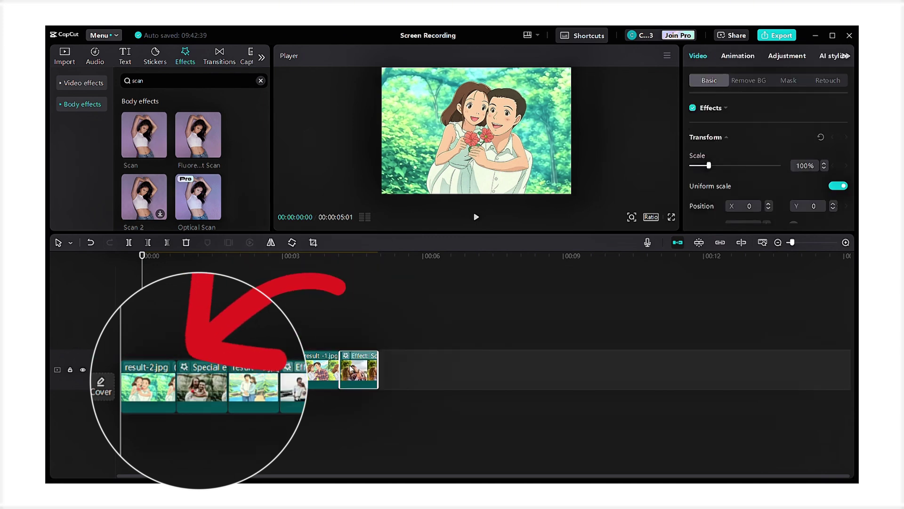
{"action": "left_click", "coordinate": [62, 105]}
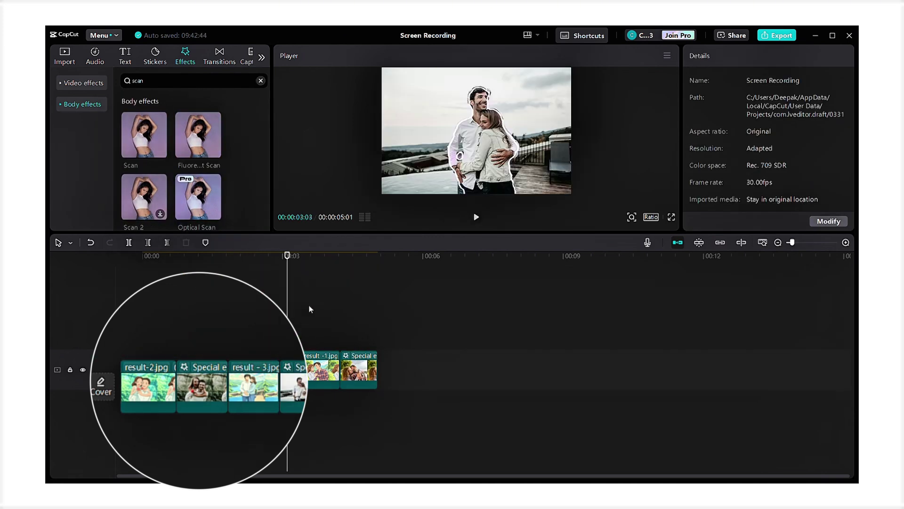
{"action": "left_click", "coordinate": [191, 400]}
{"action": "left_click", "coordinate": [738, 55]}
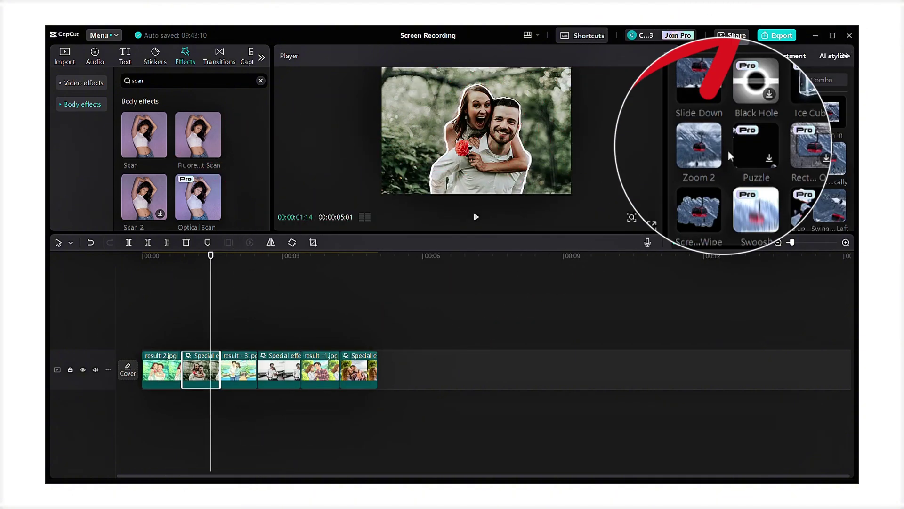
Give the clips Zoom 2 entrance animations and preview the slideshow
{"action": "scroll", "coordinate": [716, 146], "scroll_direction": "down", "scroll_amount": 2}
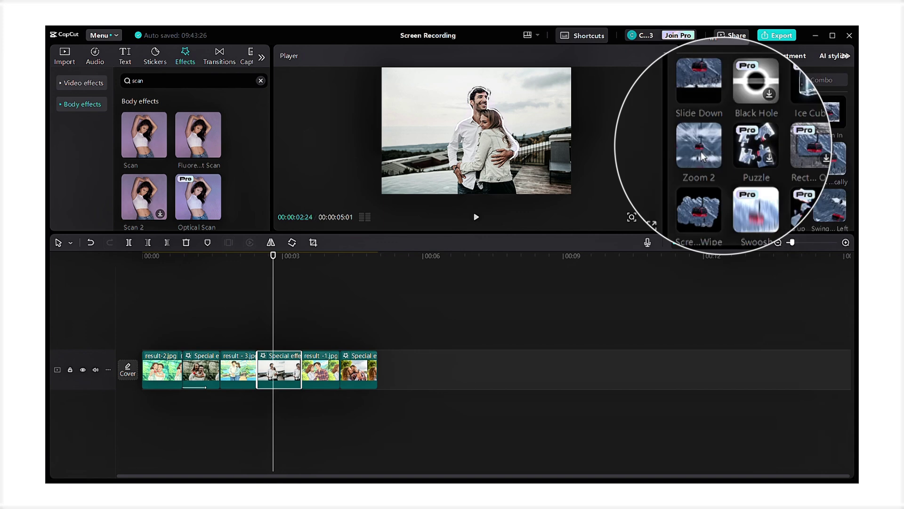
{"action": "key", "text": "space"}
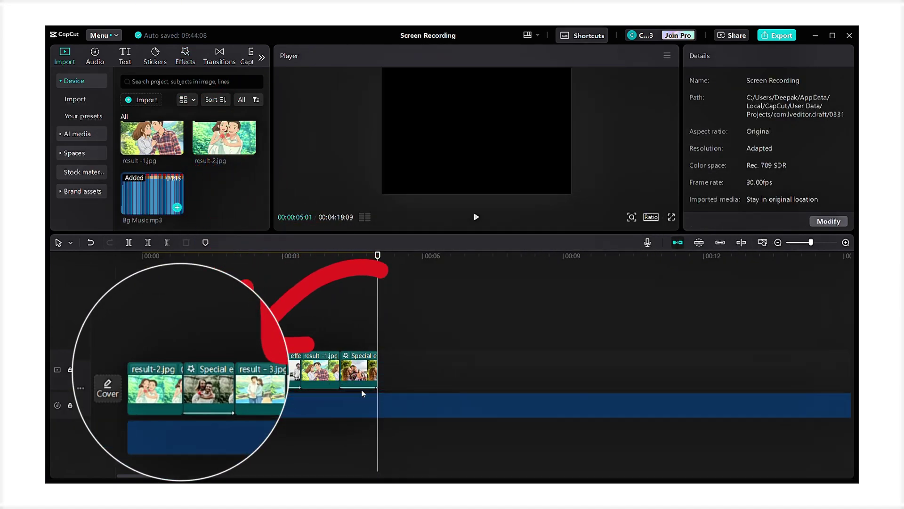
Delete the front part of Bg Music.mp3 and move it to 00:00
{"action": "left_click", "coordinate": [360, 397]}
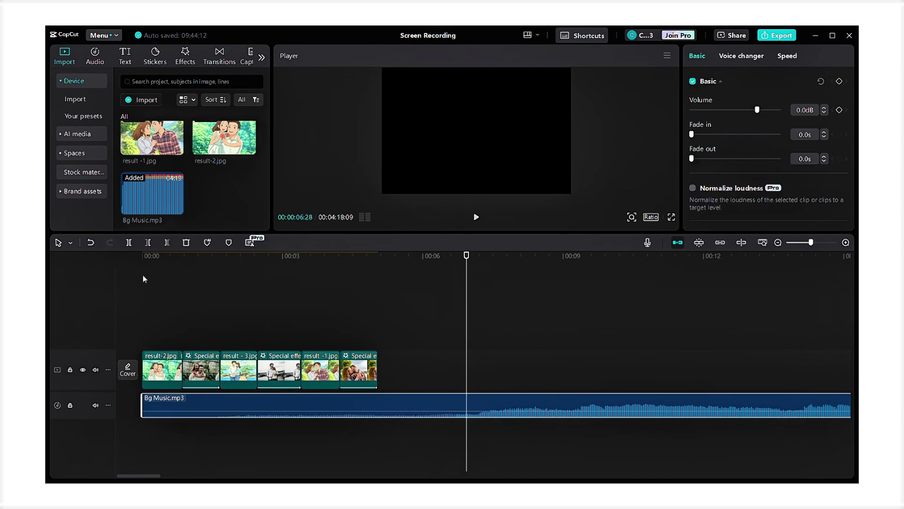
{"action": "left_click", "coordinate": [145, 247]}
{"action": "left_click_drag", "start_coordinate": [548, 409], "coordinate": [225, 409]}
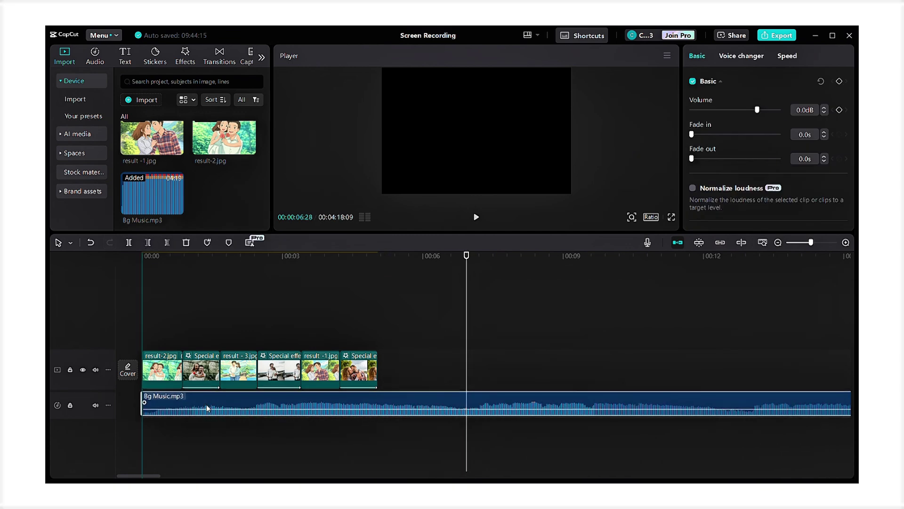
Split Bg Music.mp3 where the slideshow ends and delete the remainder
{"action": "left_click", "coordinate": [392, 338]}
{"action": "left_click", "coordinate": [372, 407]}
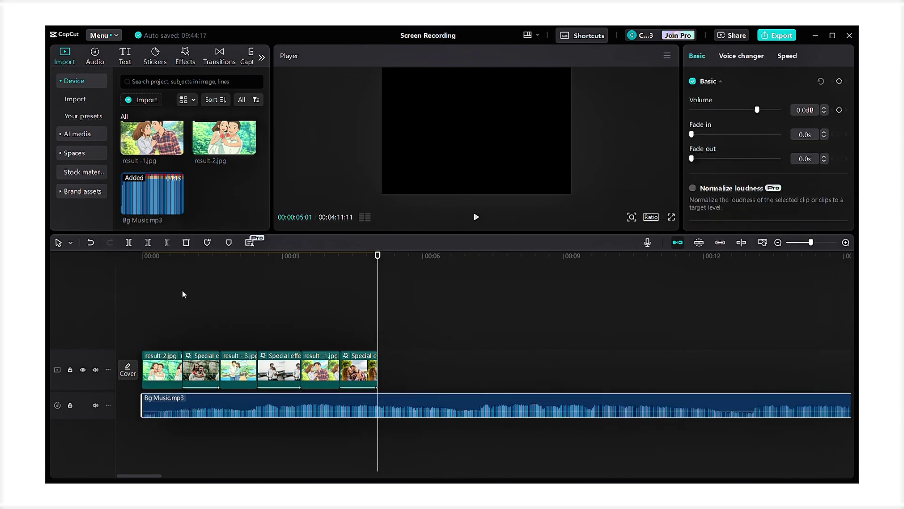
{"action": "left_click", "coordinate": [166, 242]}
{"action": "left_click", "coordinate": [196, 297]}
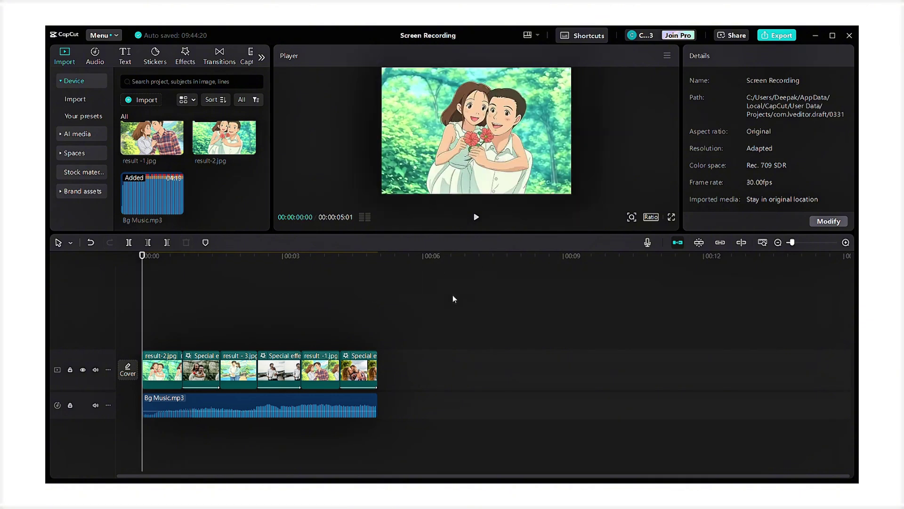